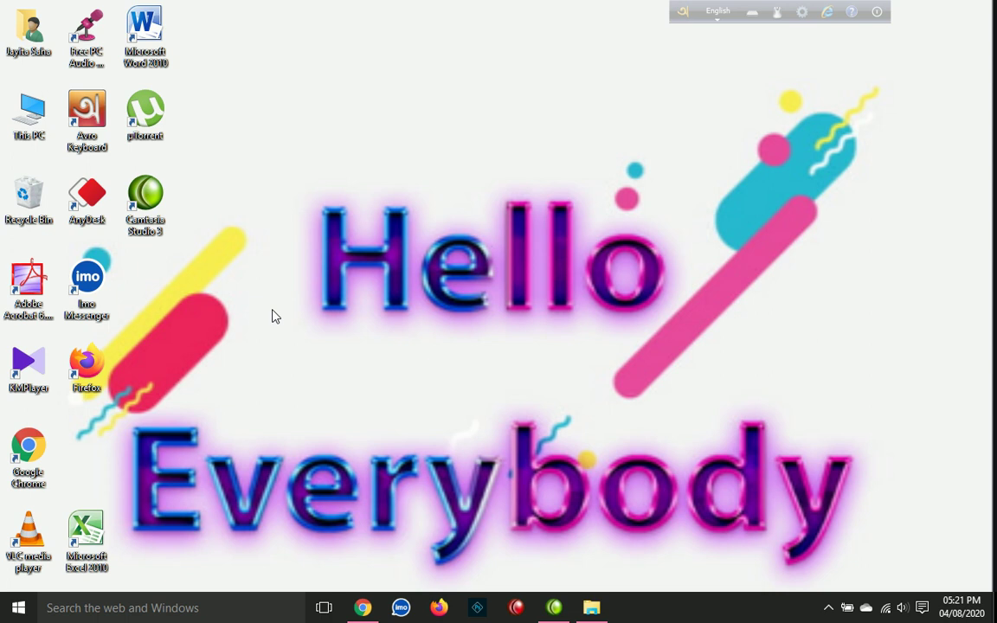
Step: Close the Download Center tab and search Google for 'zoom download for pc windows 10' in a new tab
left_click(361, 607)
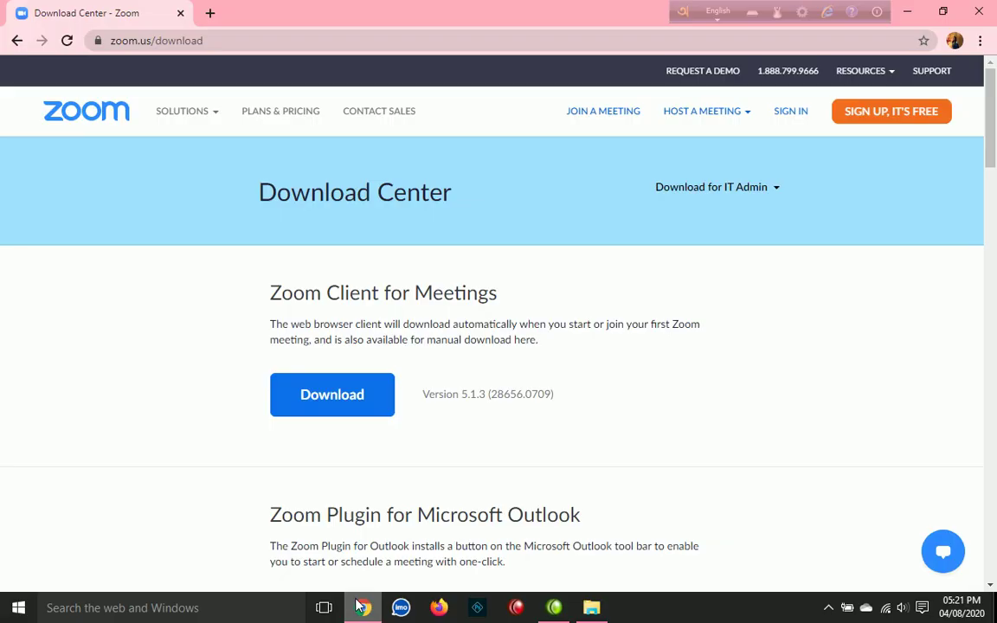
left_click(210, 14)
left_click(183, 13)
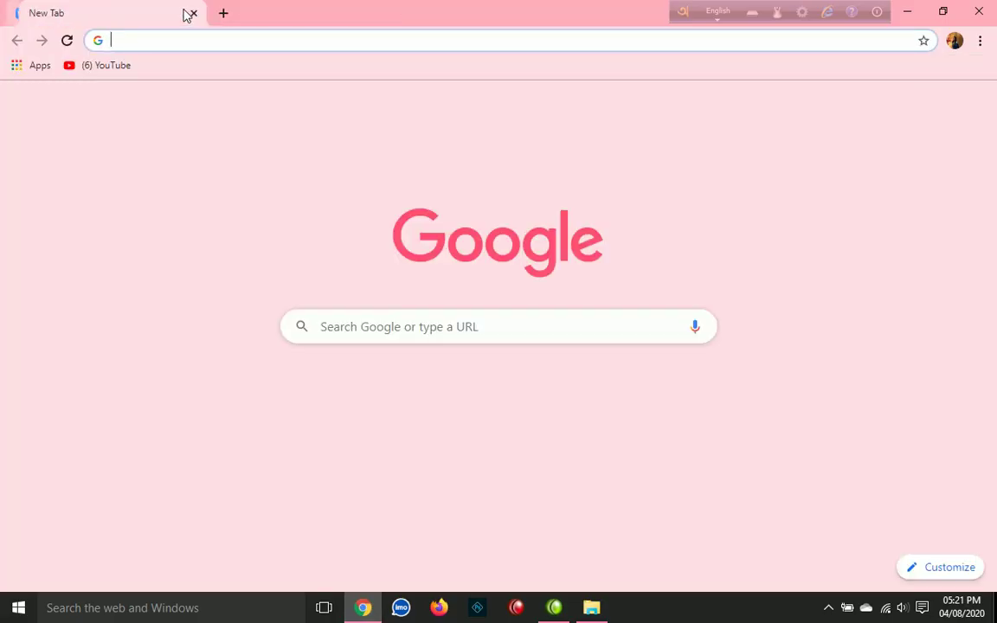
left_click(207, 38)
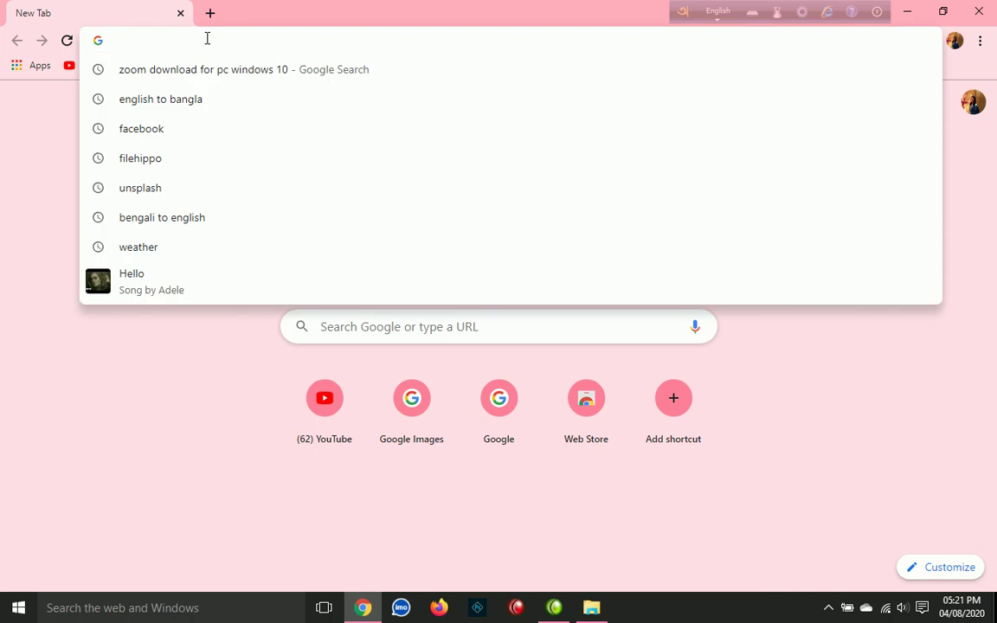
left_click(211, 70)
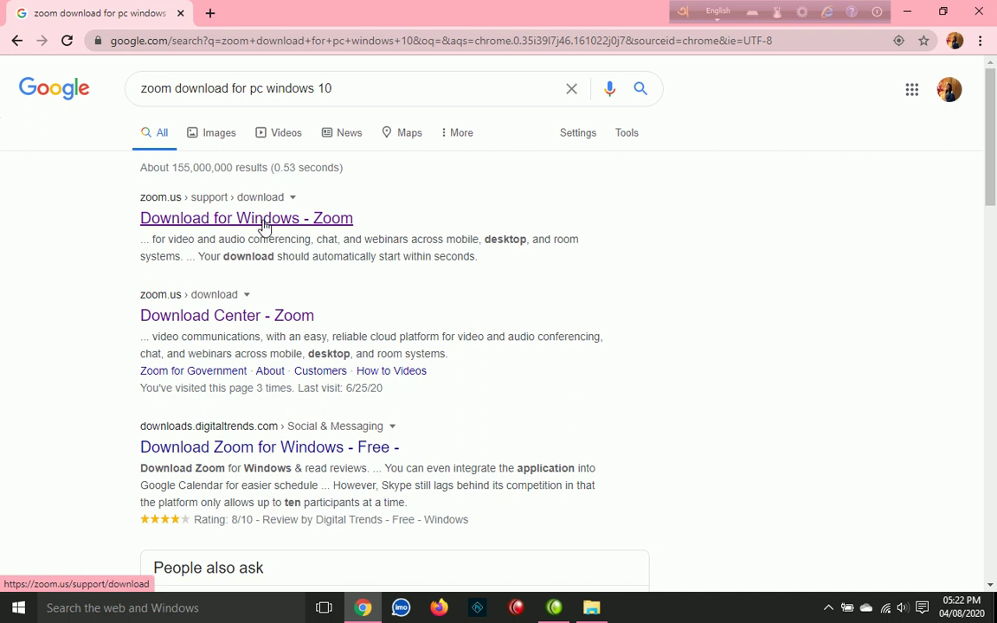
Step: From the 'Download Center - Zoom' result, download the Zoom Client for Meetings installer (ZoomInstaller.exe)
left_click(261, 328)
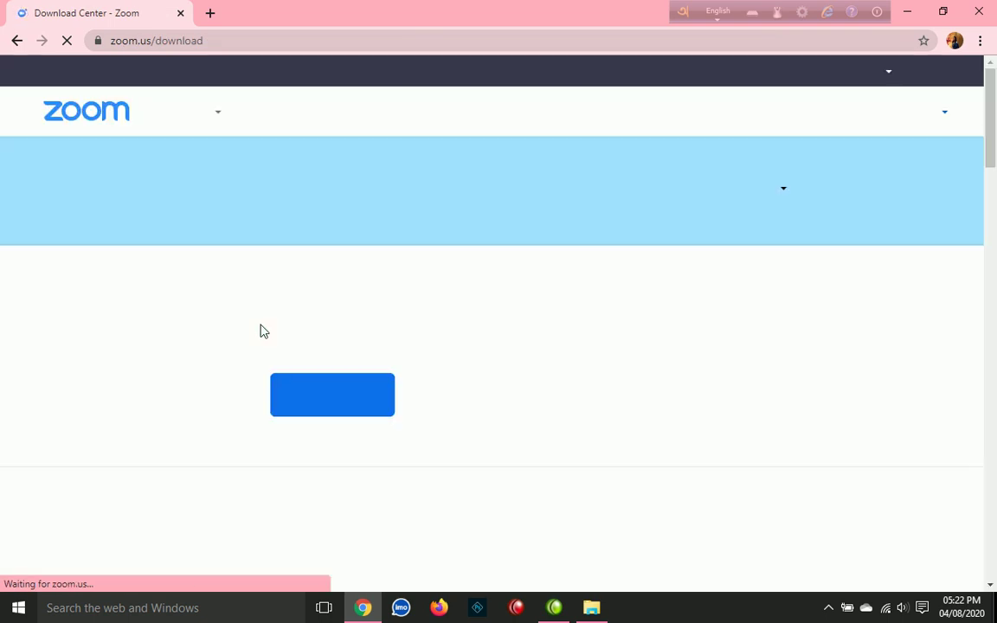
left_click(313, 417)
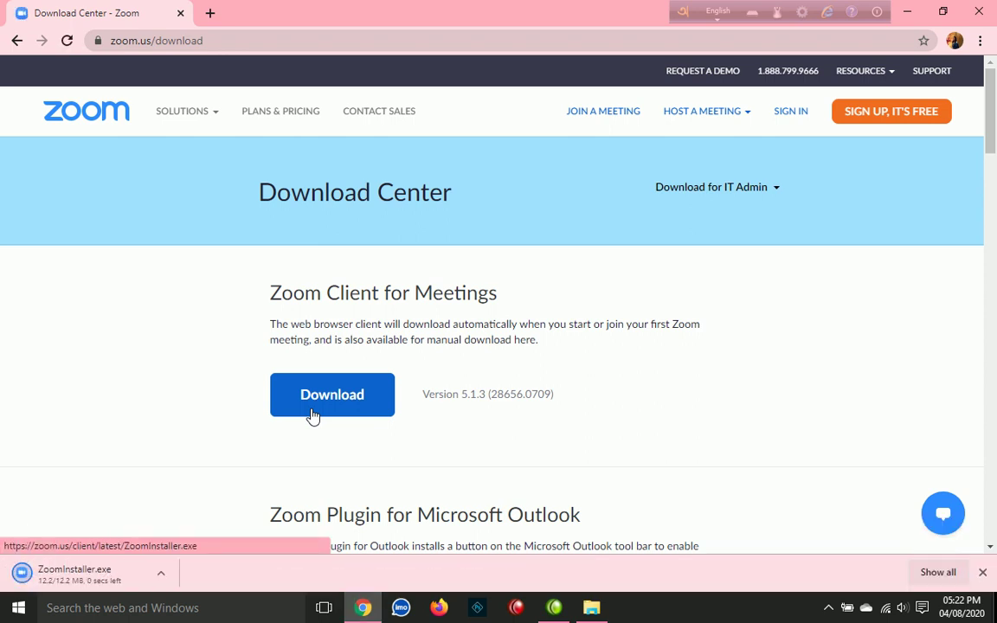
Step: Run ZoomInstaller from the Downloads folder in File Explorer to install Zoom
left_click(592, 609)
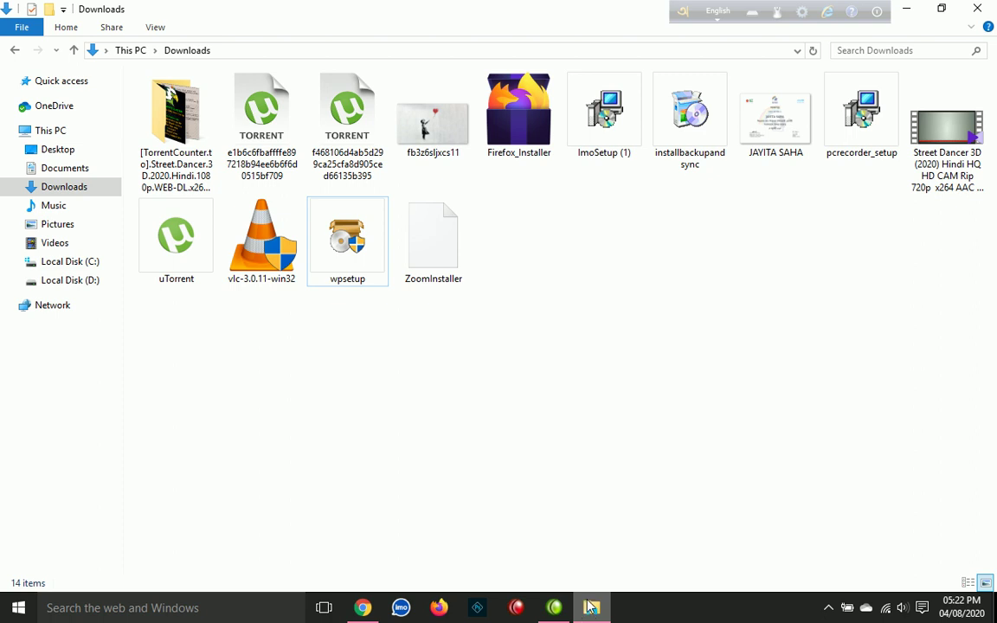
left_click(437, 239)
right_click(438, 239)
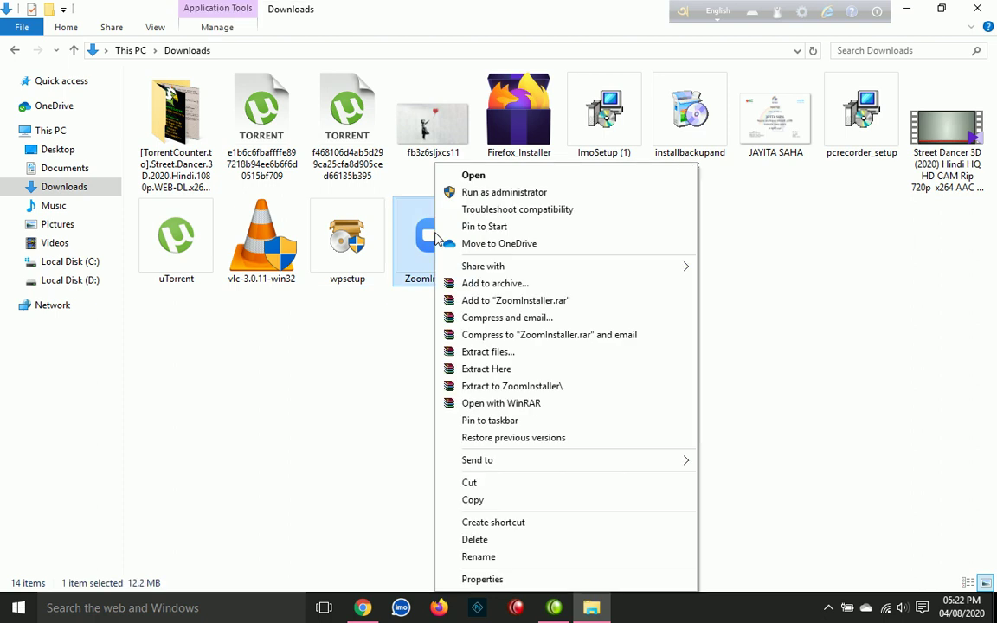
left_click(506, 178)
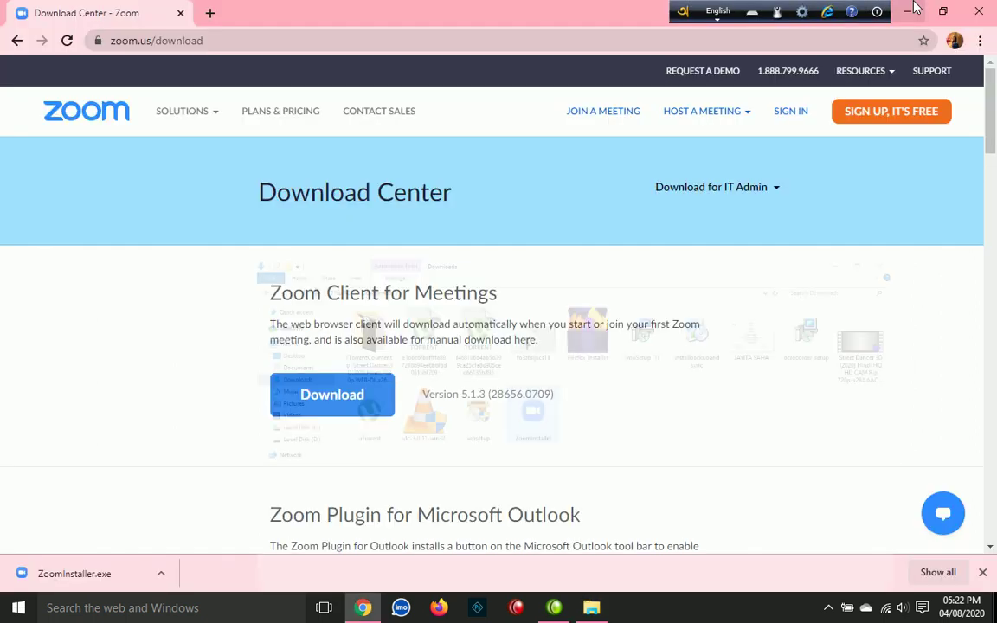
Step: Minimize Explorer and Chrome, then open the Sign In page of the Zoom Cloud Meetings window
left_click(909, 9)
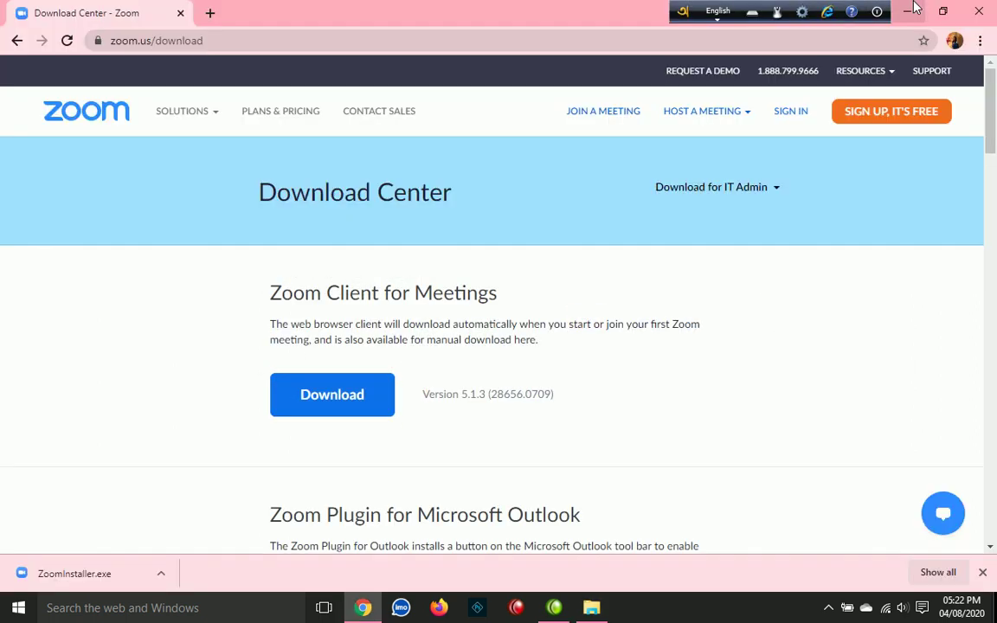
left_click(916, 8)
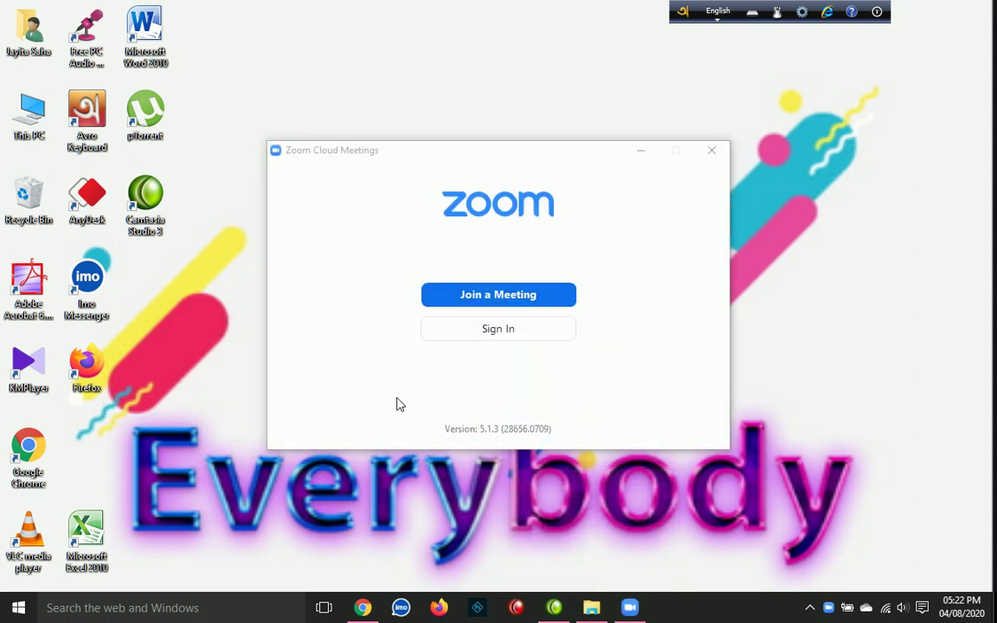
left_click(398, 405)
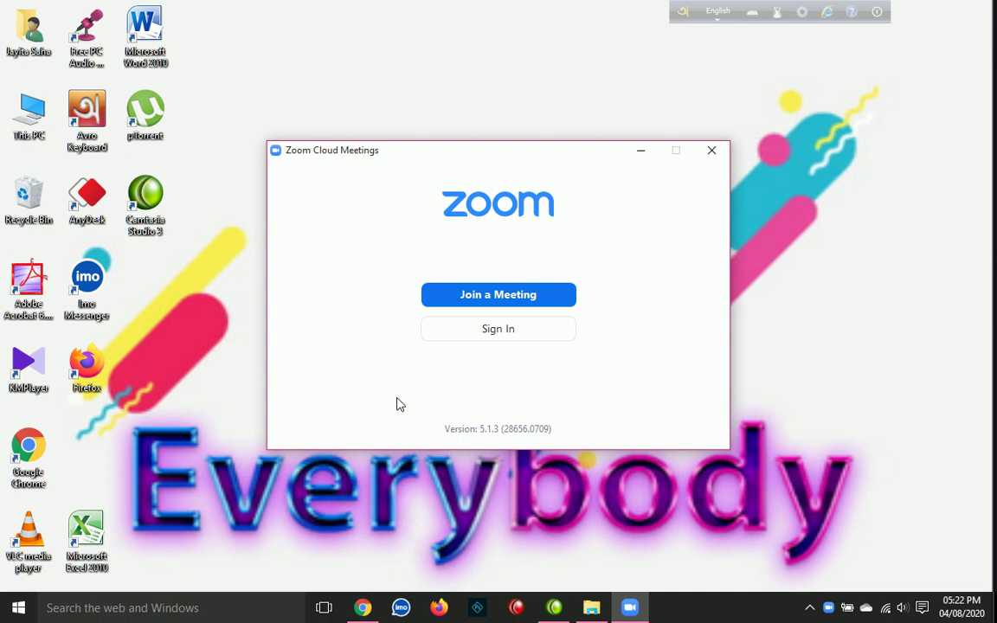
left_click(545, 334)
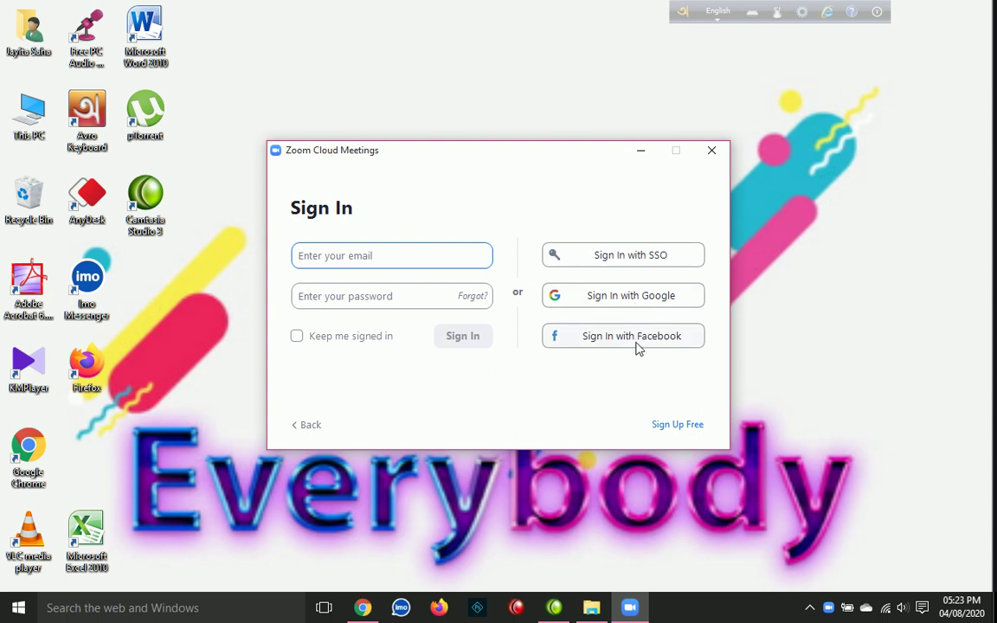
Step: Sign in to Zoom with Google, choosing the Google account on Edge's Choose an account page
left_click(641, 297)
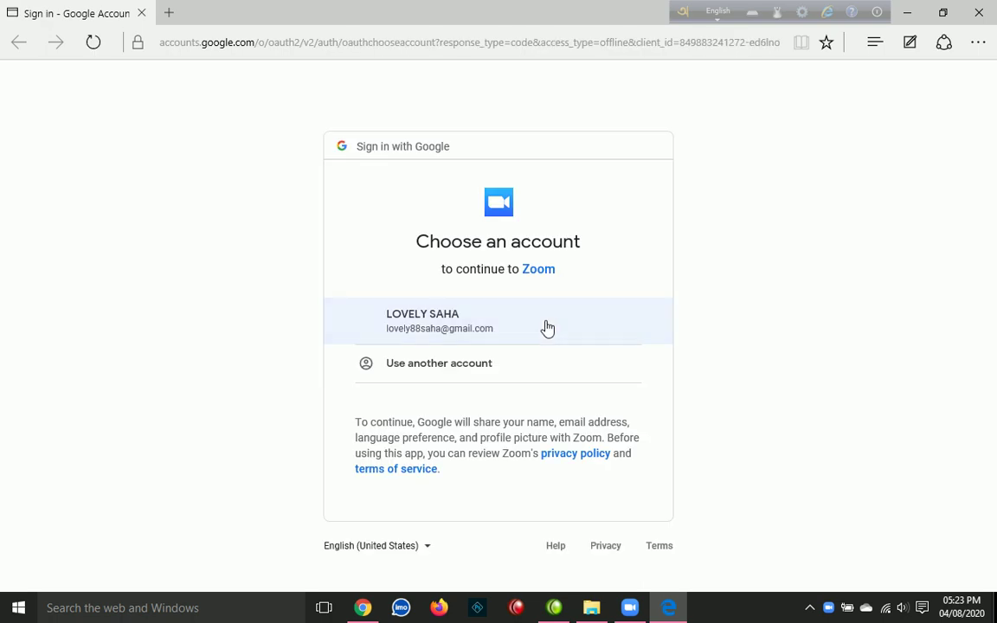
left_click(545, 325)
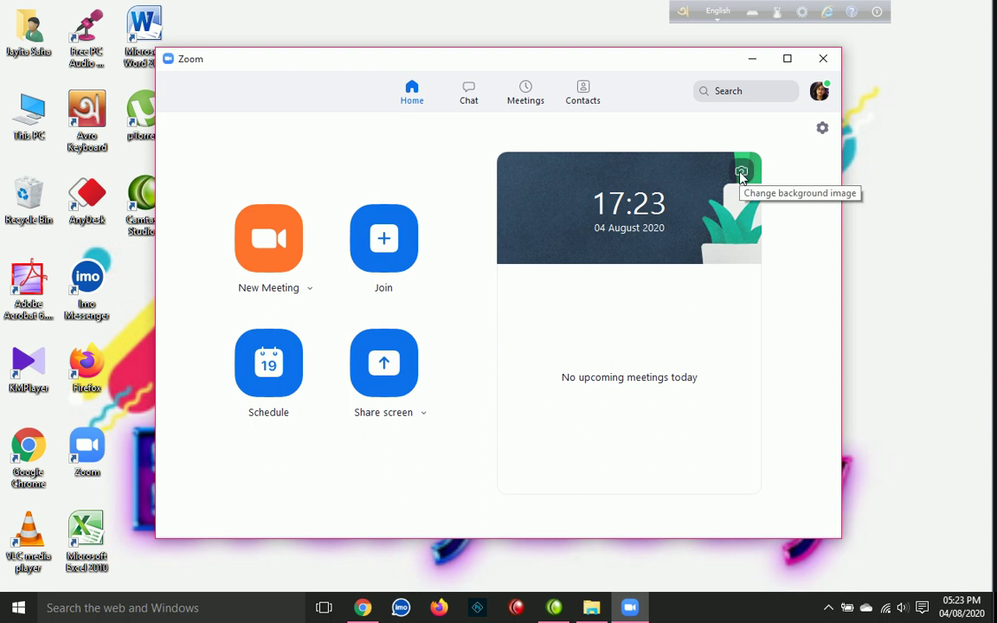
Step: Set the orange flower image Welcome Scan as the clock card's background
left_click(741, 172)
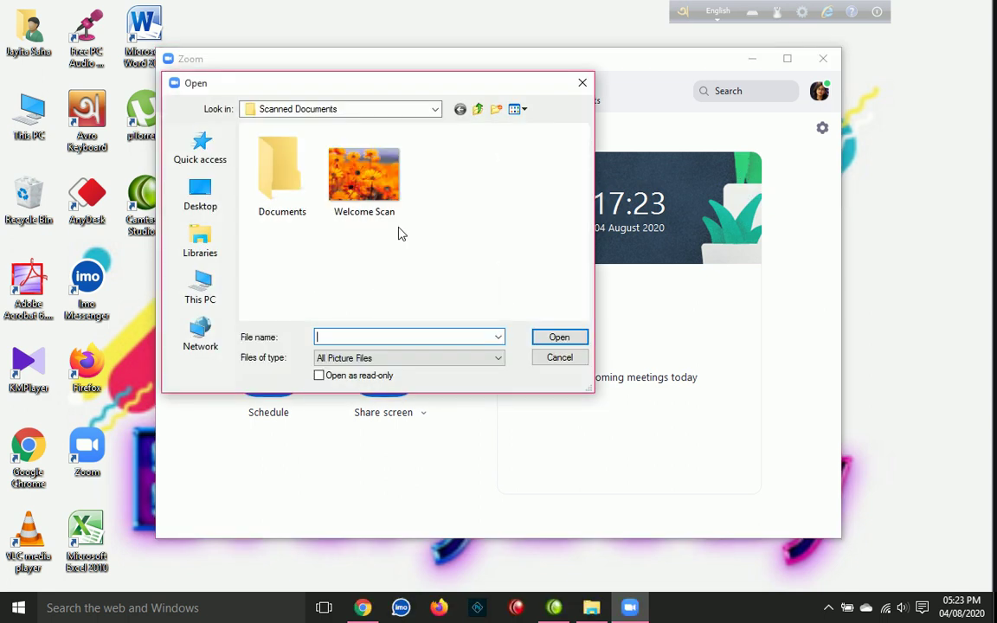
left_click(352, 169)
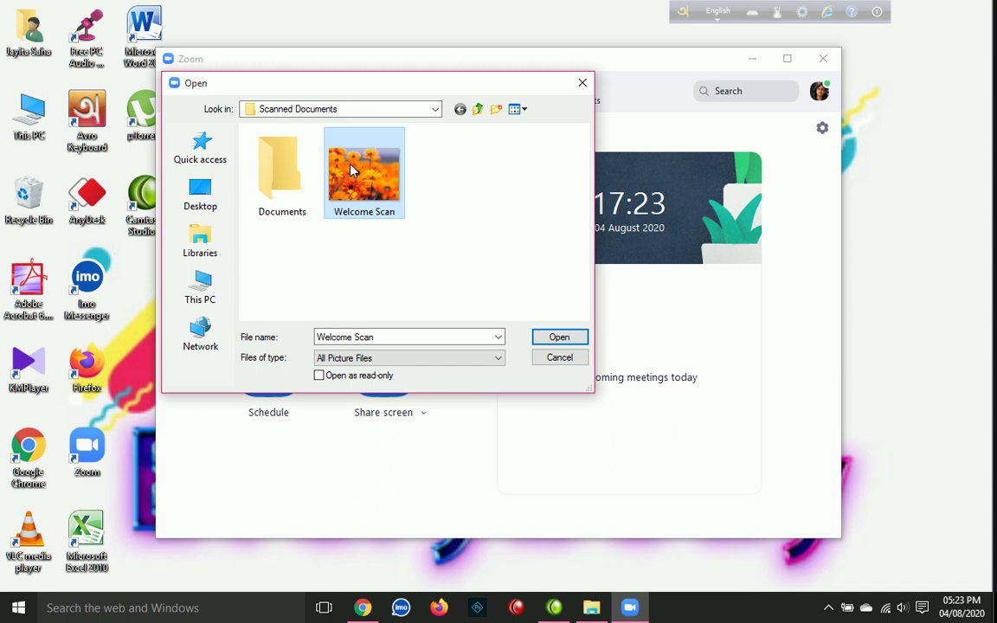
double_click(352, 171)
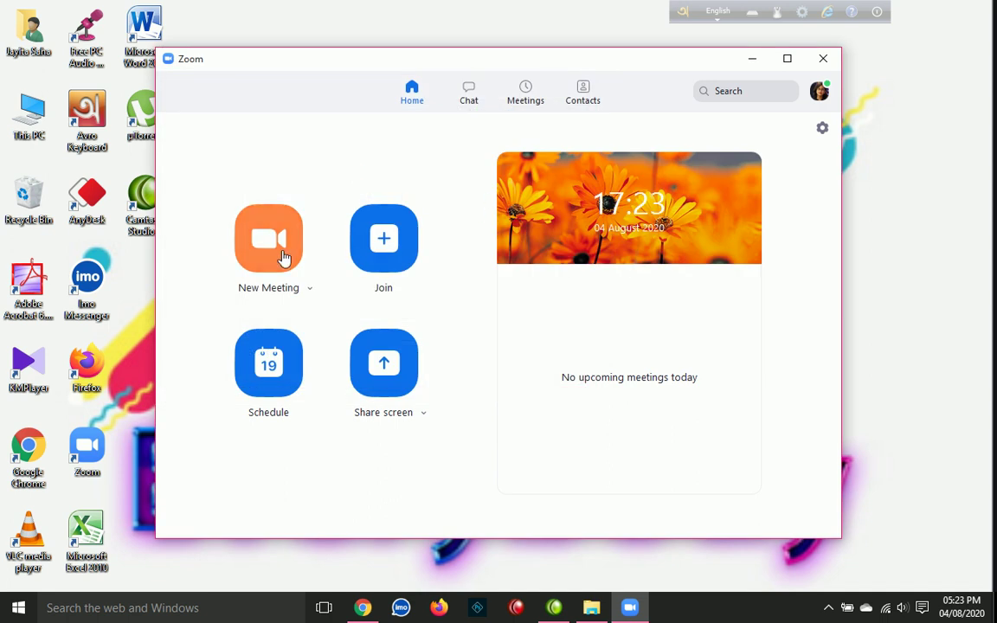